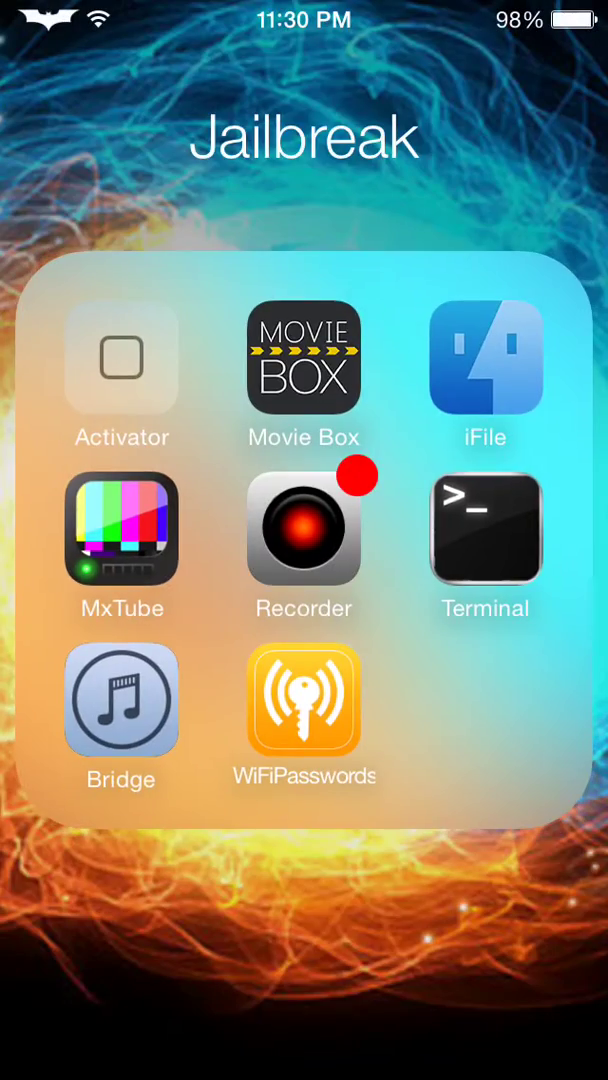
- Close, reopen and close the Jailbreak folder twice, ending on the second home page
{"action": "left_click", "coordinate": [370, 925]}
{"action": "left_click", "coordinate": [229, 270]}
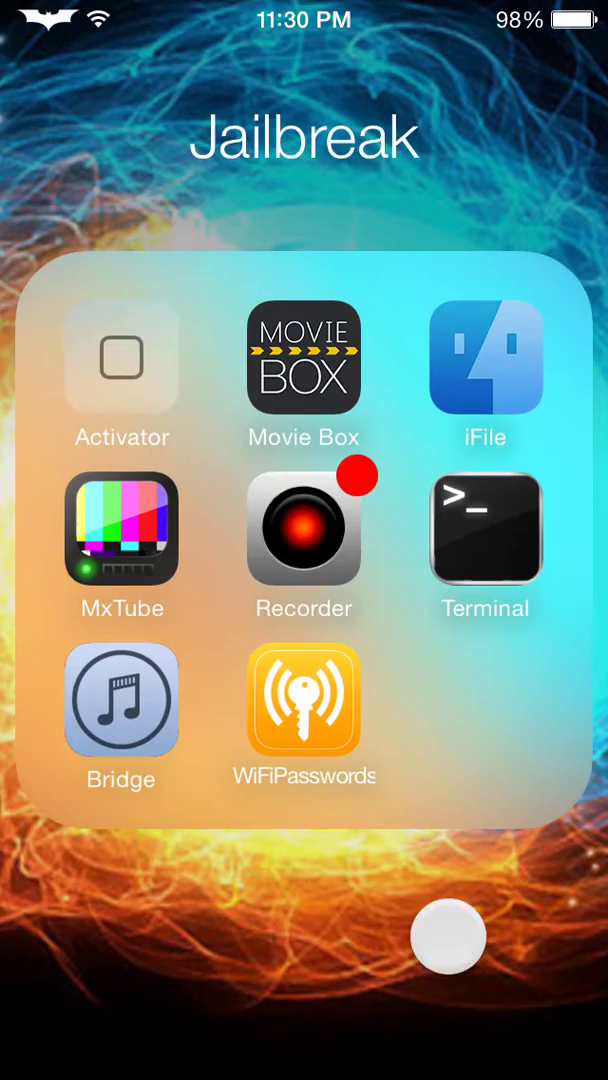
{"action": "left_click", "coordinate": [439, 921]}
{"action": "left_click", "coordinate": [232, 272]}
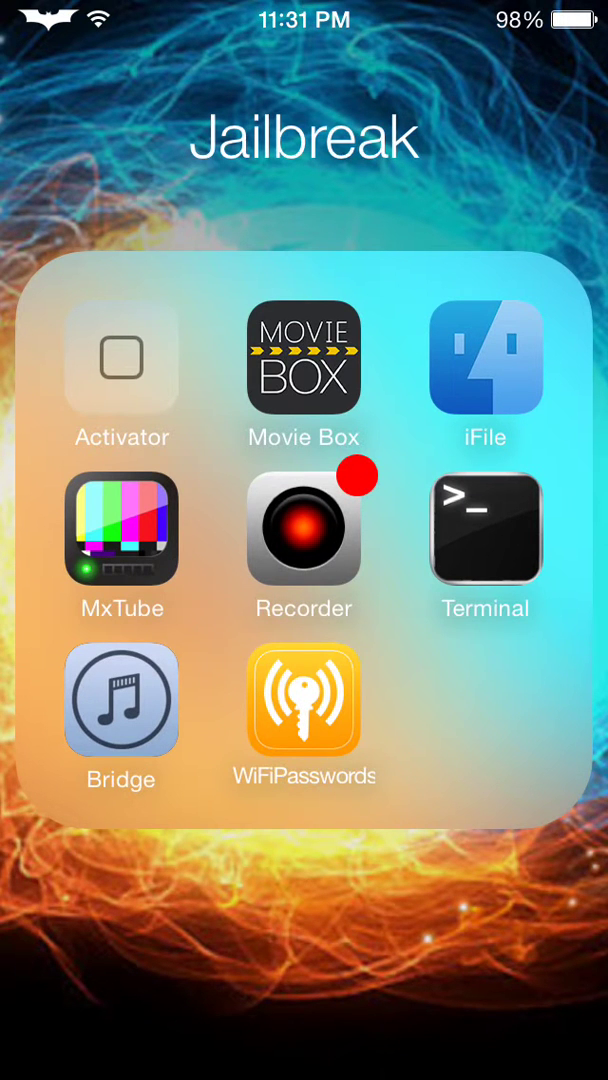
{"action": "left_click", "coordinate": [400, 925]}
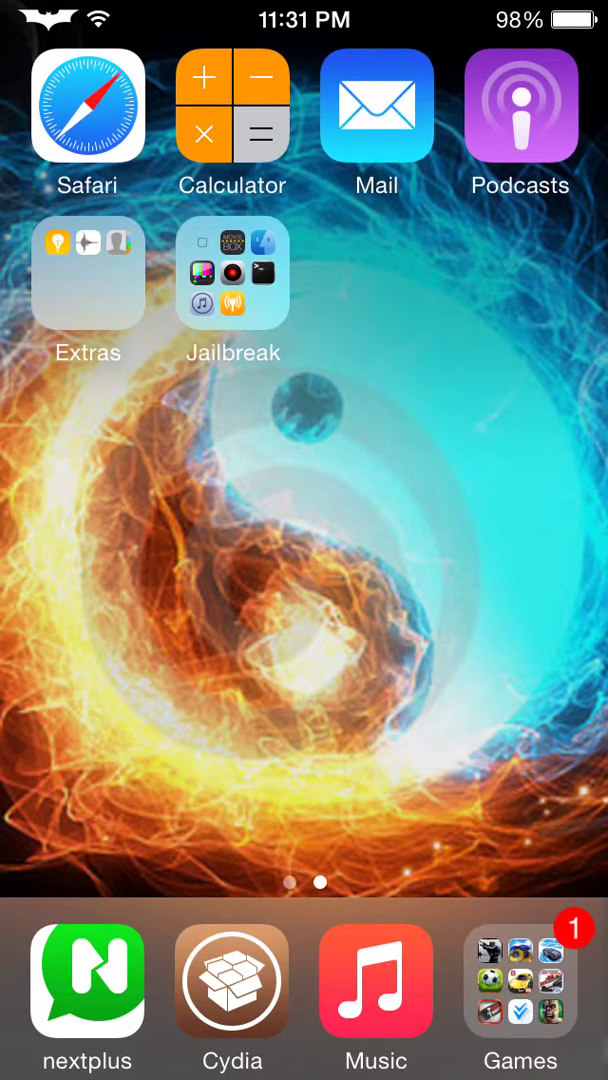
- In Photos, dismiss the iCloud warning, open All Photos and pick the biohazard image
{"action": "left_click_drag", "start_coordinate": [150, 550], "coordinate": [450, 550]}
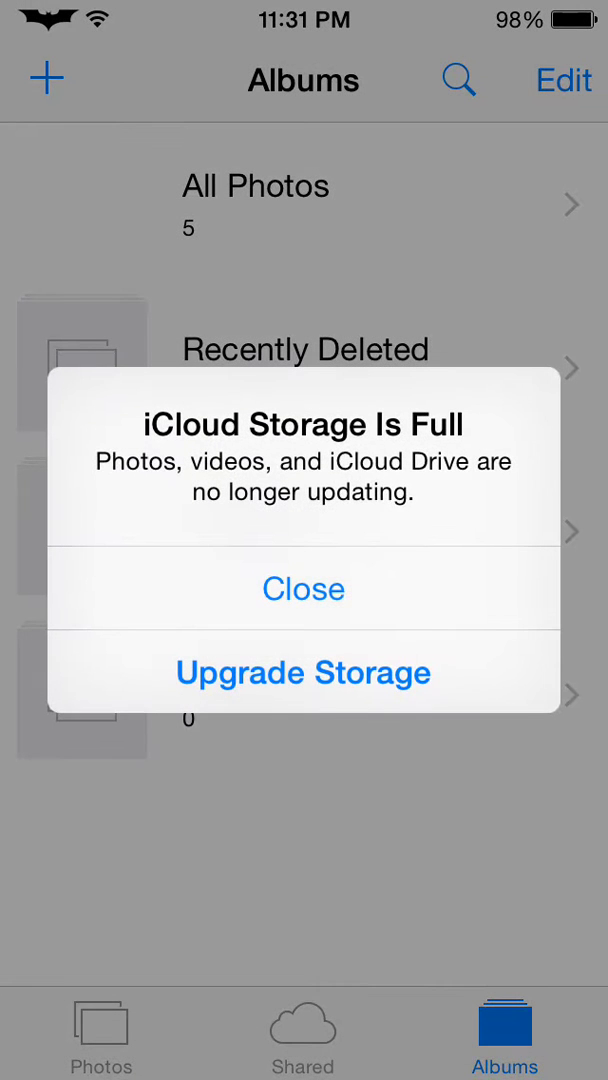
{"action": "left_click", "coordinate": [372, 583]}
{"action": "left_click", "coordinate": [300, 205]}
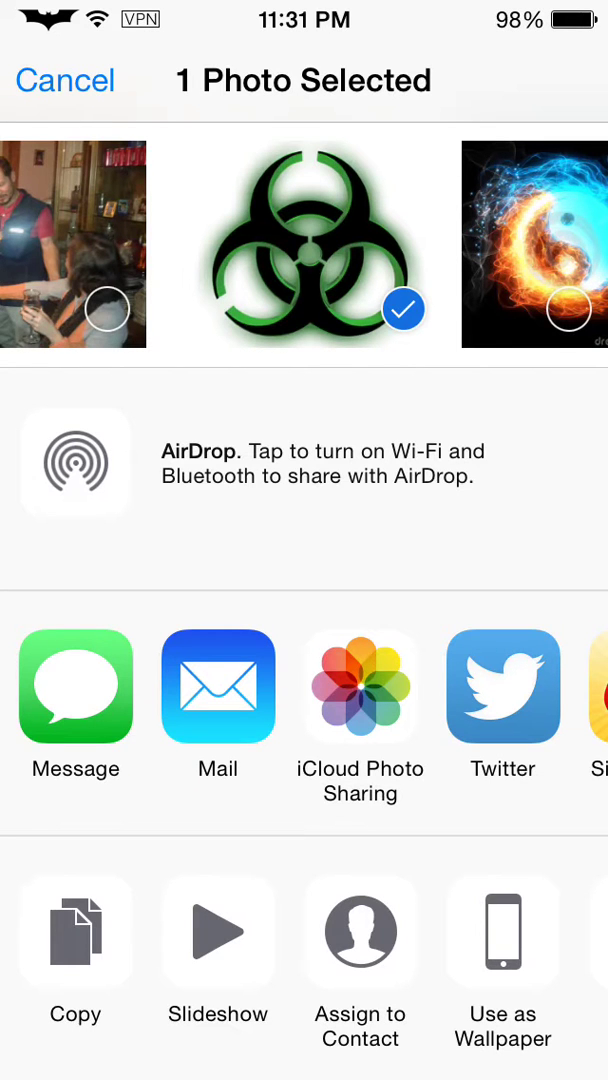
{"action": "mouse_move", "coordinate": [500, 690]}
{"action": "left_mouse_down"}
{"action": "mouse_move", "coordinate": [80, 690]}
{"action": "mouse_move", "coordinate": [520, 690]}
{"action": "left_mouse_up"}
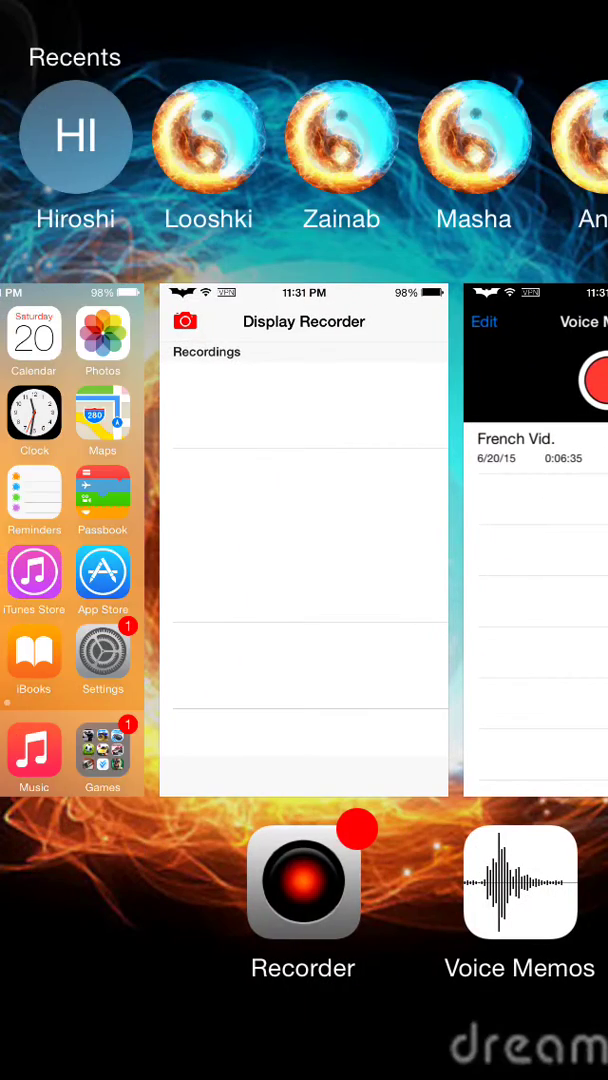
- Leave the app switcher and launch Mail to reach All Inboxes
{"action": "left_click", "coordinate": [60, 540]}
{"action": "left_click", "coordinate": [218, 690]}
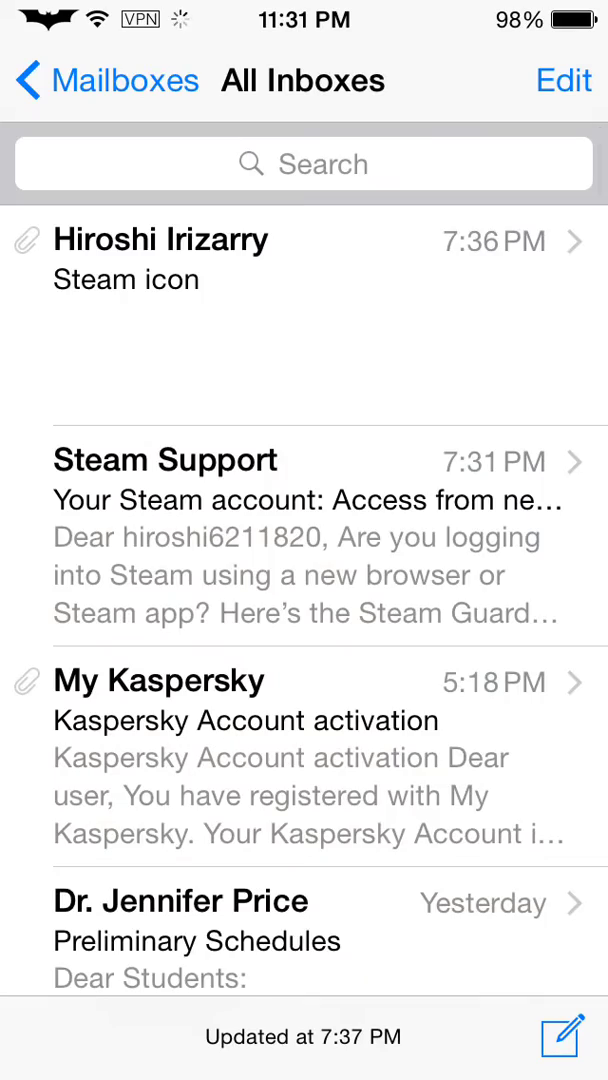
{"action": "scroll", "coordinate": [460, 440], "scroll_direction": "down", "scroll_amount": 10}
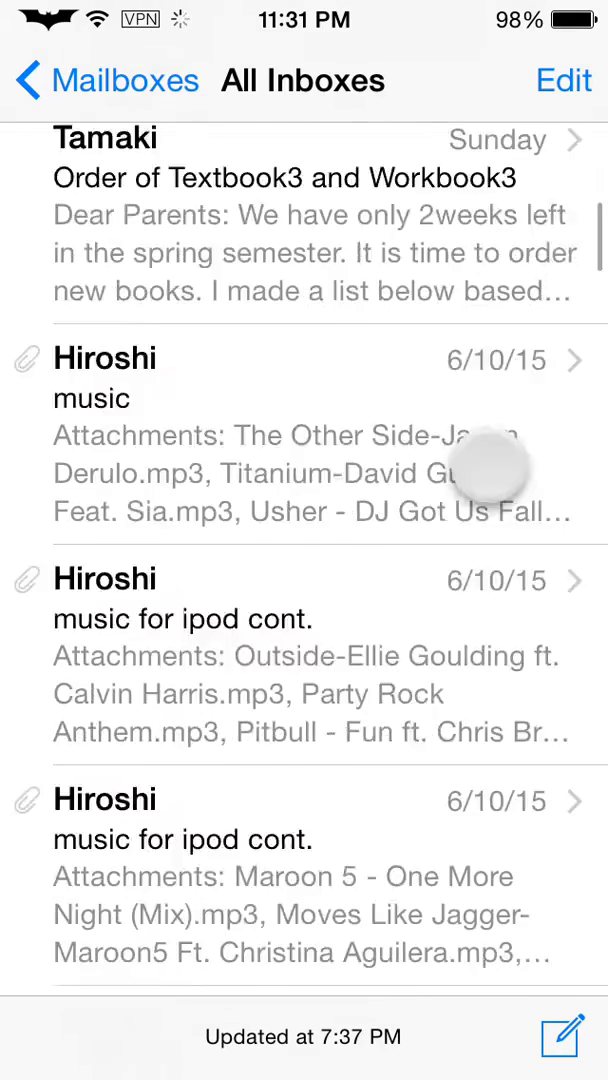
{"action": "scroll", "coordinate": [490, 500], "scroll_direction": "down", "scroll_amount": 8}
{"action": "scroll", "coordinate": [540, 500], "scroll_direction": "up", "scroll_amount": 4}
{"action": "scroll", "coordinate": [520, 550], "scroll_direction": "down", "scroll_amount": 10}
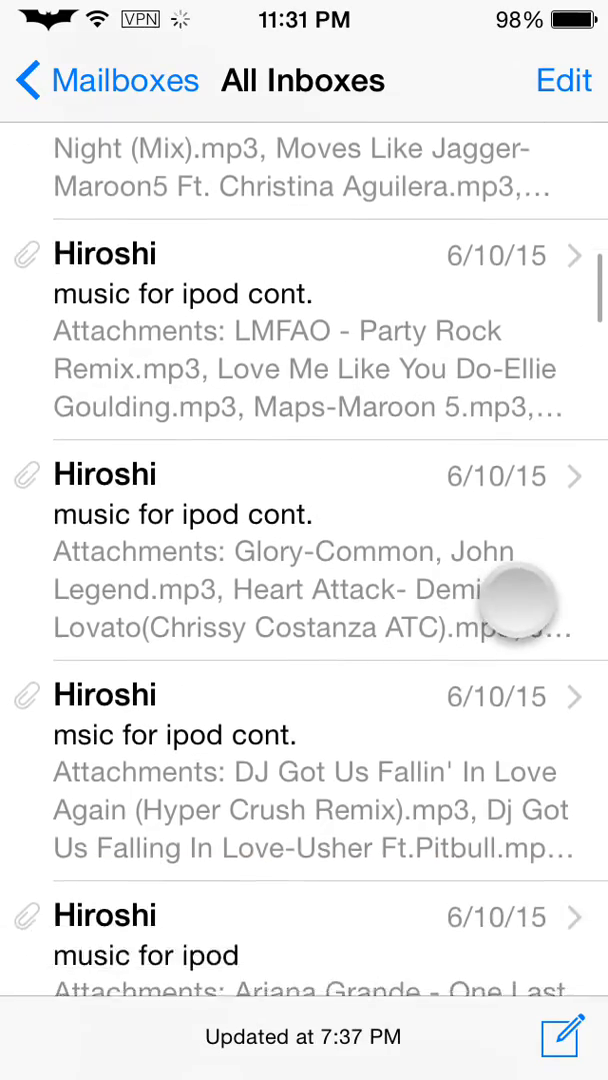
{"action": "scroll", "coordinate": [520, 600], "scroll_direction": "down", "scroll_amount": 6}
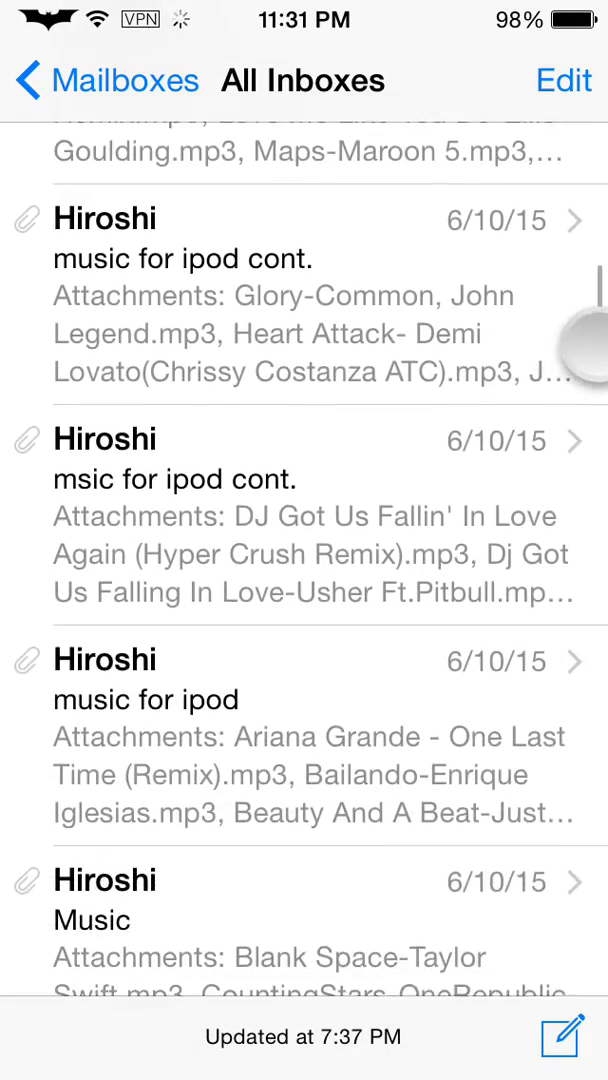
{"action": "scroll", "coordinate": [40, 550], "scroll_direction": "down", "scroll_amount": 5}
{"action": "scroll", "coordinate": [40, 400], "scroll_direction": "down", "scroll_amount": 5}
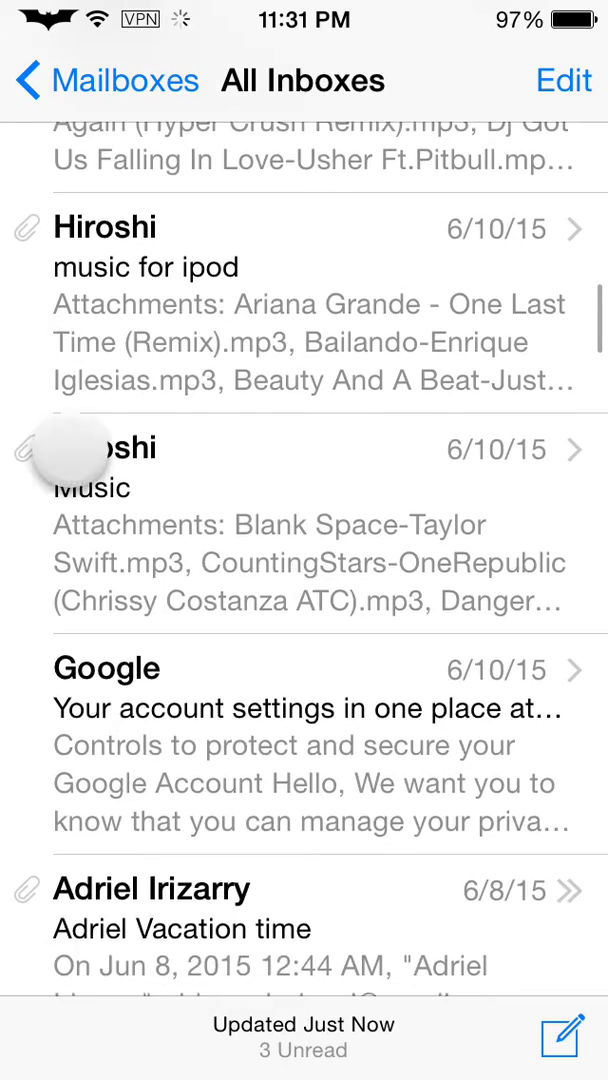
{"action": "scroll", "coordinate": [70, 455], "scroll_direction": "up", "scroll_amount": 4}
{"action": "scroll", "coordinate": [40, 600], "scroll_direction": "up", "scroll_amount": 4}
{"action": "scroll", "coordinate": [40, 500], "scroll_direction": "up", "scroll_amount": 4}
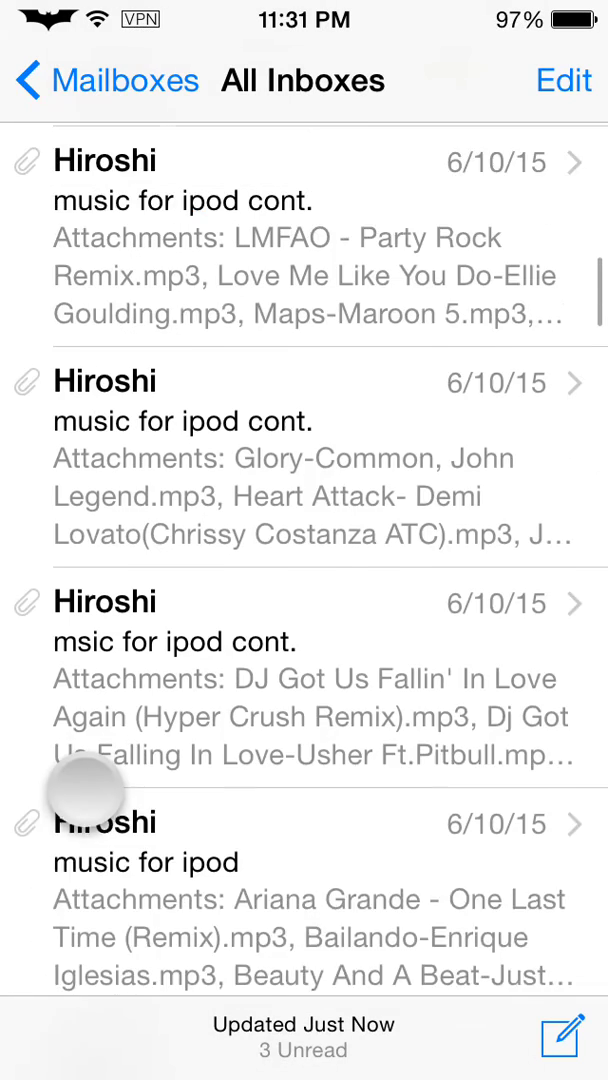
{"action": "scroll", "coordinate": [85, 785], "scroll_direction": "up", "scroll_amount": 3}
{"action": "scroll", "coordinate": [60, 720], "scroll_direction": "up", "scroll_amount": 3}
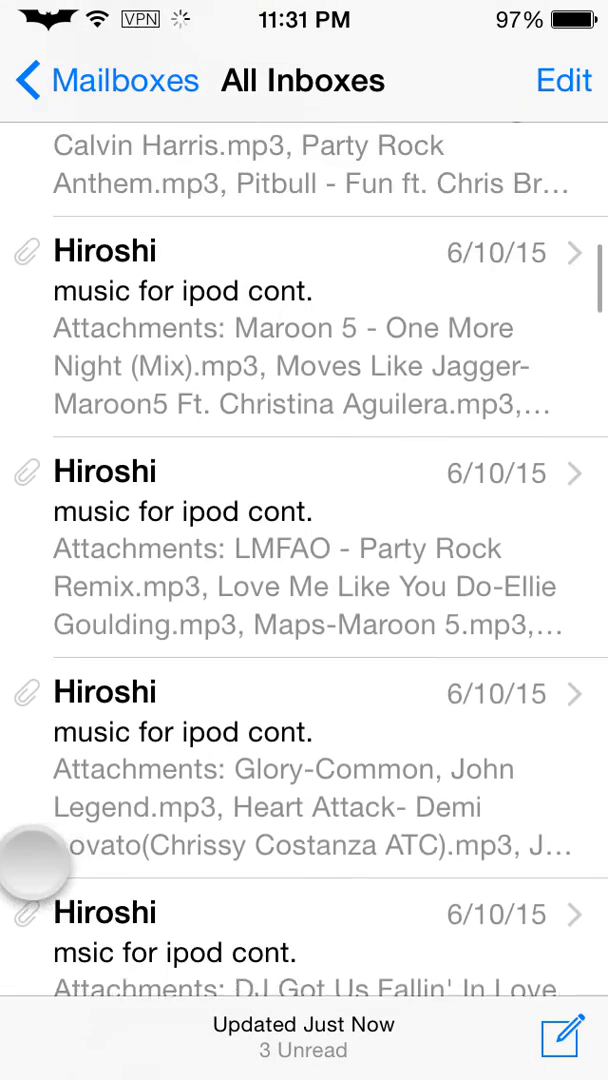
{"action": "scroll", "coordinate": [35, 700], "scroll_direction": "up", "scroll_amount": 2}
{"action": "left_click", "coordinate": [40, 745]}
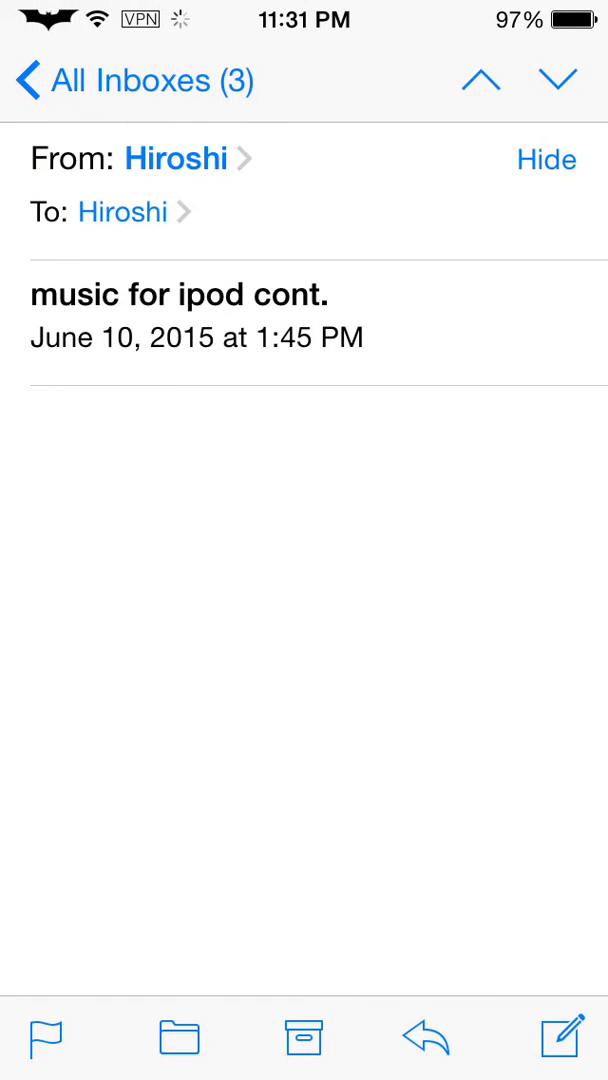
{"action": "scroll", "coordinate": [480, 575], "scroll_direction": "down", "scroll_amount": 4}
{"action": "scroll", "coordinate": [480, 500], "scroll_direction": "down", "scroll_amount": 3}
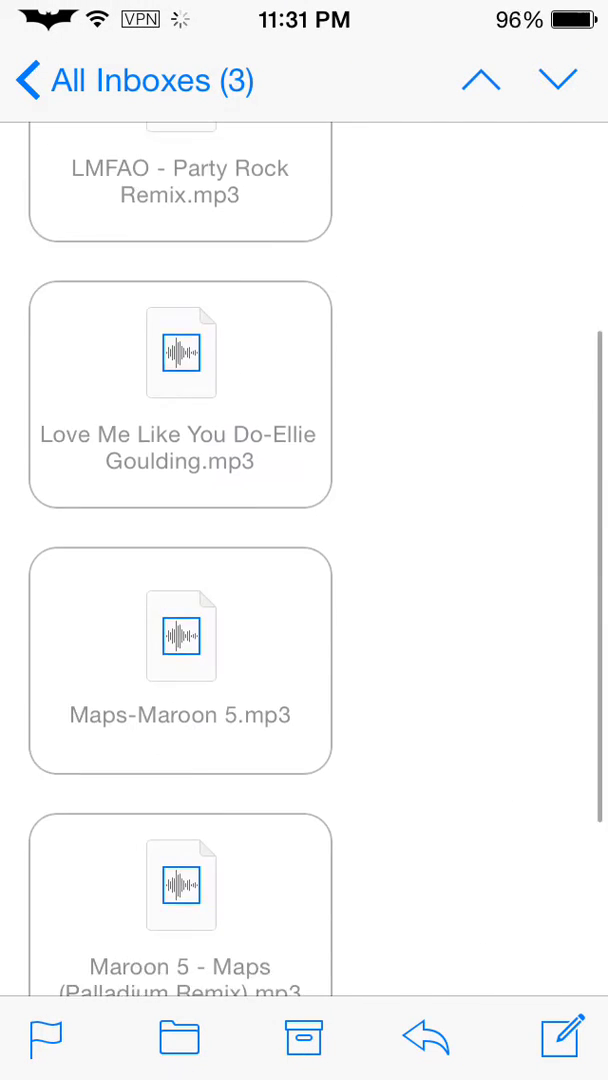
{"action": "scroll", "coordinate": [560, 330], "scroll_direction": "down", "scroll_amount": 3}
{"action": "scroll", "coordinate": [493, 712], "scroll_direction": "down", "scroll_amount": 2}
{"action": "scroll", "coordinate": [493, 712], "scroll_direction": "up", "scroll_amount": 1}
{"action": "left_click", "coordinate": [30, 80]}
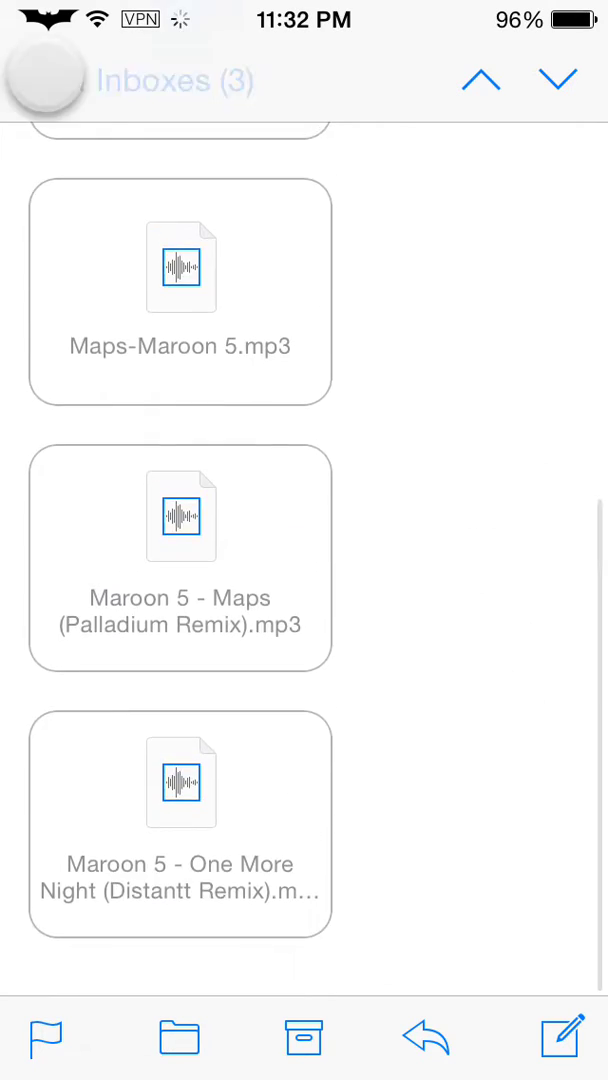
{"action": "left_click", "coordinate": [489, 478]}
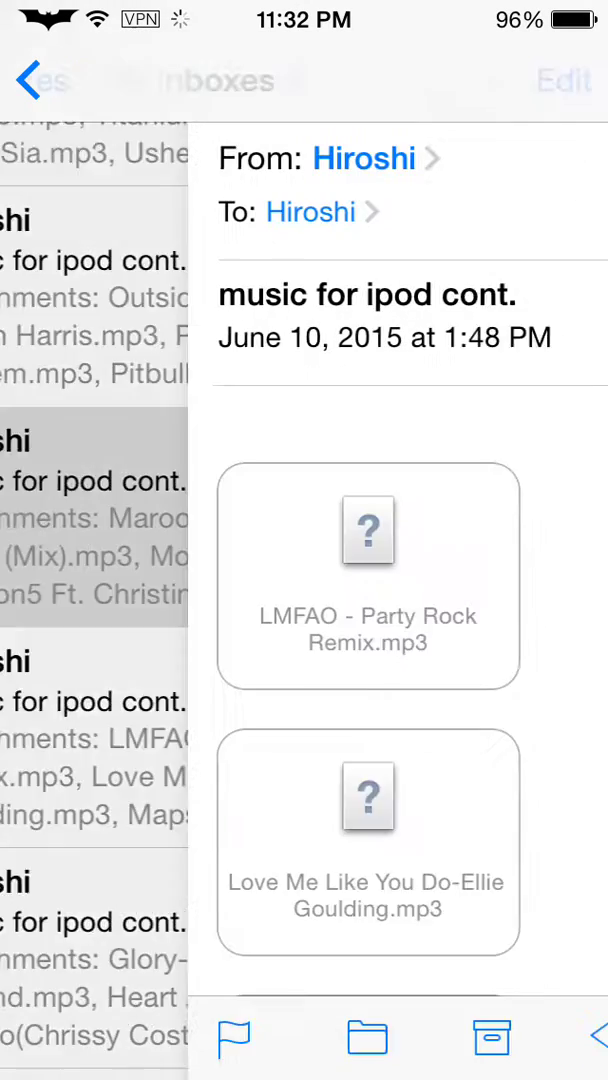
{"action": "scroll", "coordinate": [511, 427], "scroll_direction": "down", "scroll_amount": 2}
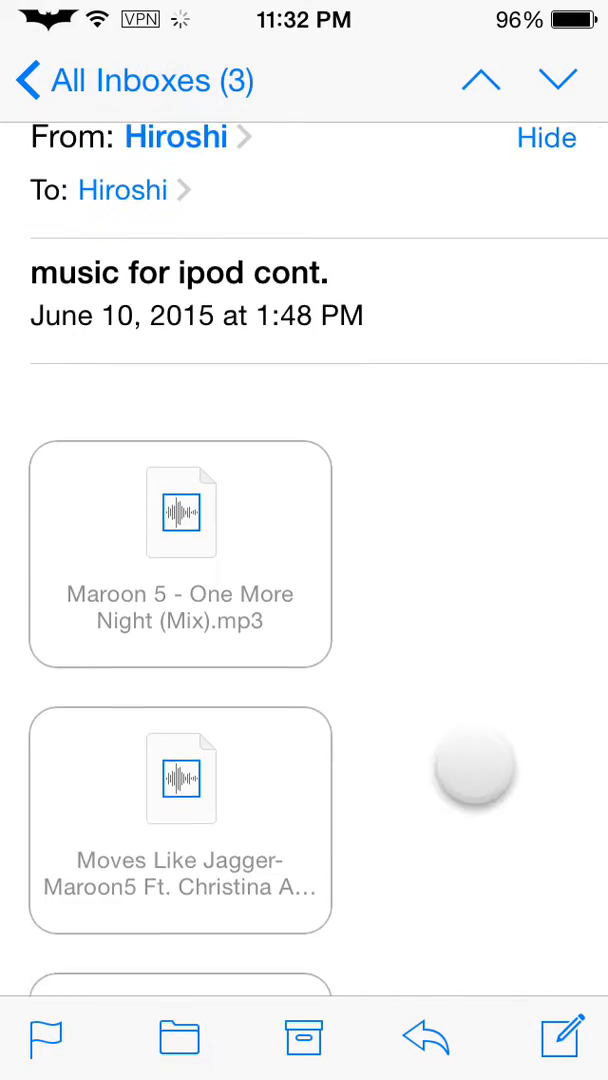
{"action": "scroll", "coordinate": [490, 700], "scroll_direction": "down", "scroll_amount": 5}
{"action": "scroll", "coordinate": [497, 742], "scroll_direction": "down", "scroll_amount": 4}
{"action": "scroll", "coordinate": [500, 370], "scroll_direction": "down", "scroll_amount": 2}
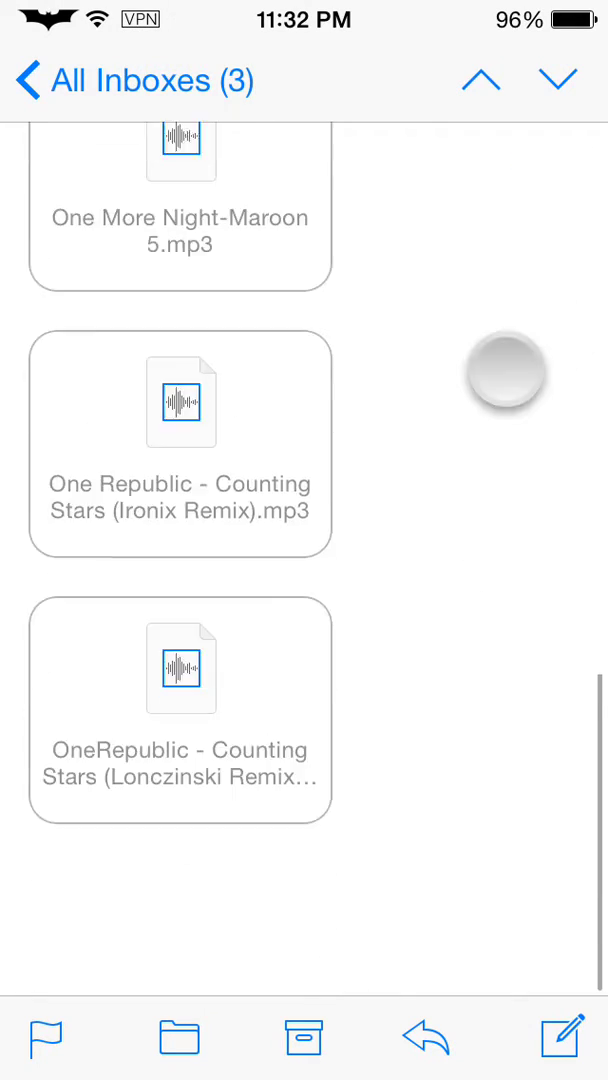
{"action": "left_click", "coordinate": [30, 80]}
{"action": "scroll", "coordinate": [450, 600], "scroll_direction": "up", "scroll_amount": 1}
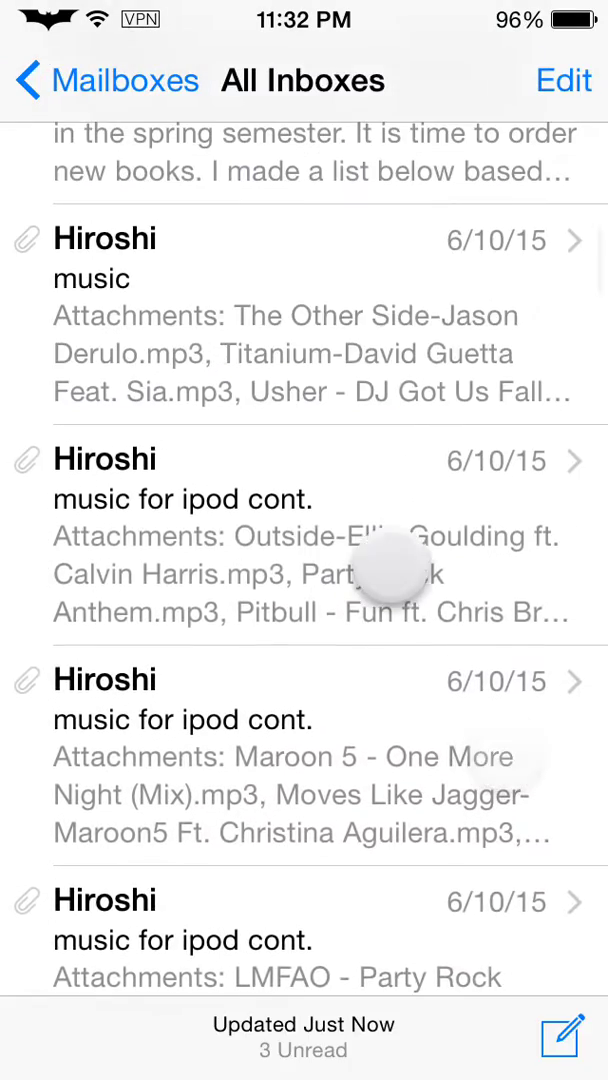
{"action": "left_click", "coordinate": [390, 560]}
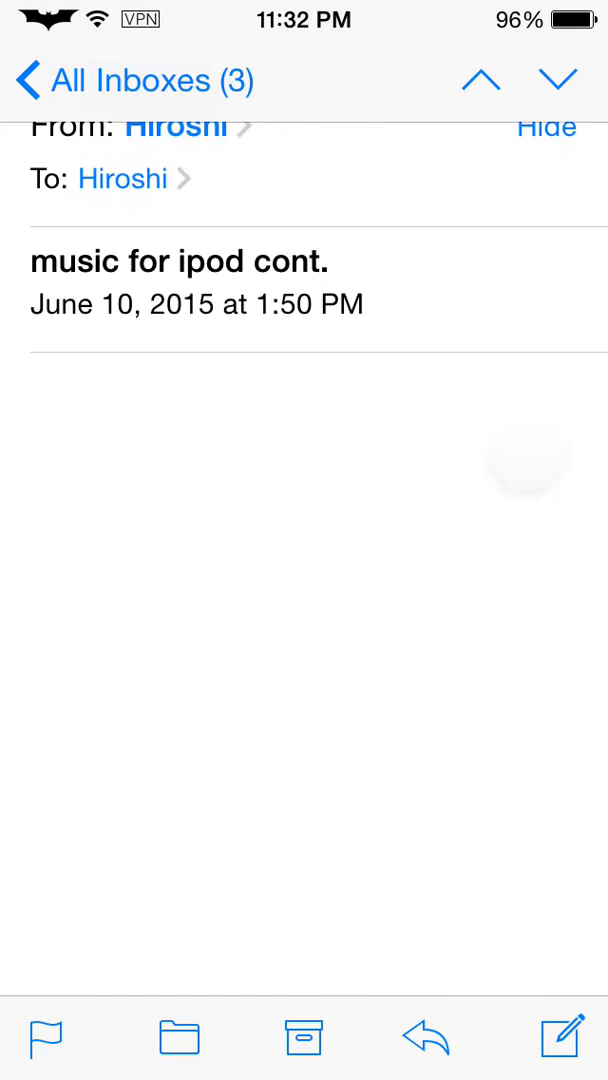
{"action": "scroll", "coordinate": [480, 760], "scroll_direction": "down", "scroll_amount": 5}
{"action": "scroll", "coordinate": [497, 710], "scroll_direction": "down", "scroll_amount": 2}
{"action": "scroll", "coordinate": [497, 560], "scroll_direction": "down", "scroll_amount": 4}
- Back in All Inboxes, open the 1:45 PM email with LMFAO - Party Rock Remix.mp3
{"action": "left_click", "coordinate": [135, 80]}
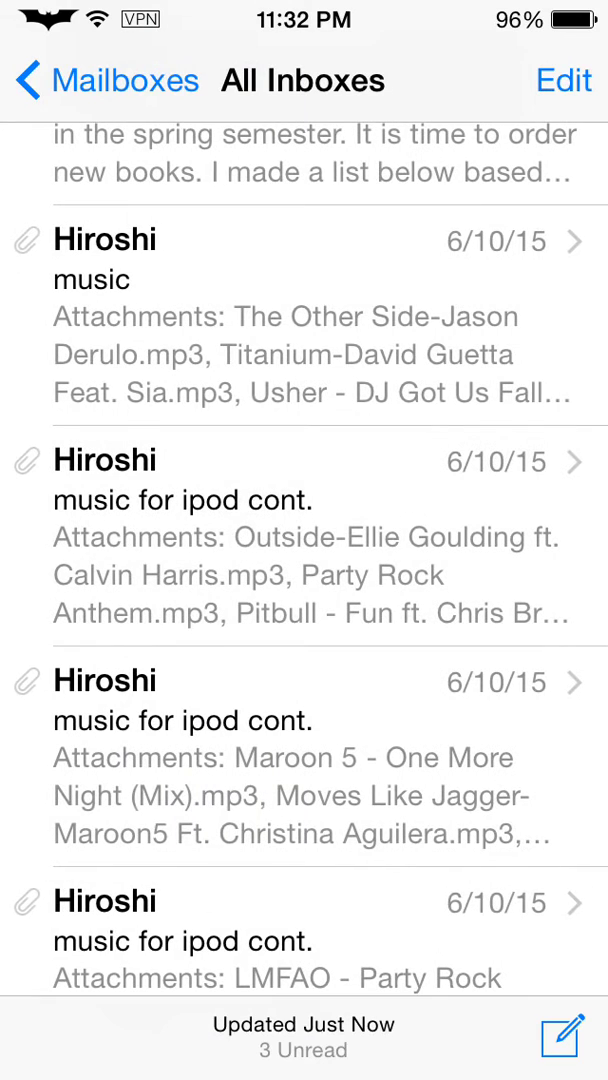
{"action": "scroll", "coordinate": [300, 600], "scroll_direction": "down", "scroll_amount": 2}
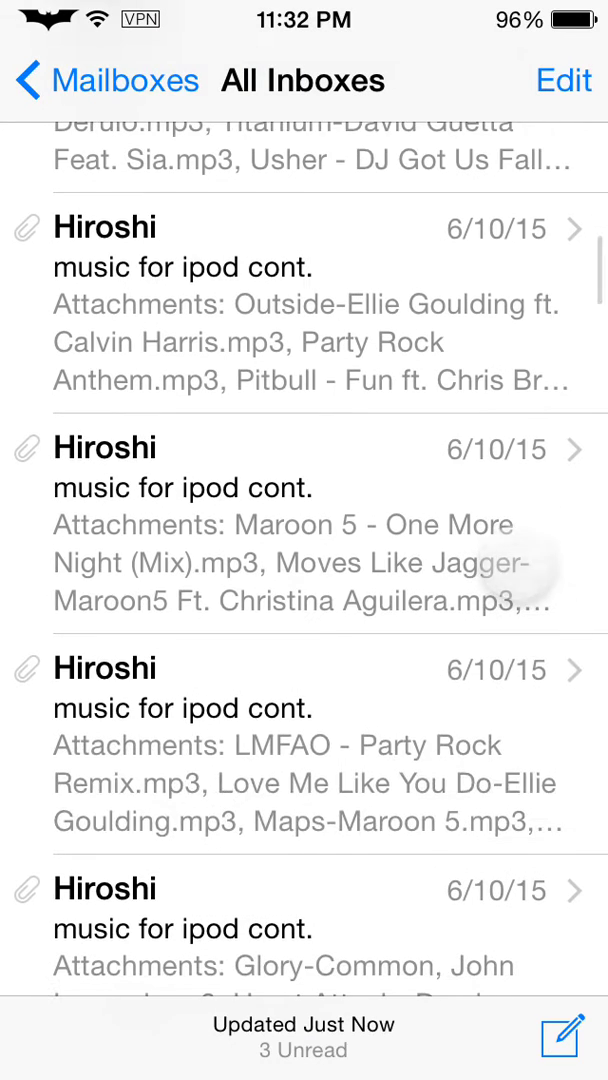
{"action": "left_click", "coordinate": [300, 700]}
{"action": "scroll", "coordinate": [505, 740], "scroll_direction": "down", "scroll_amount": 2}
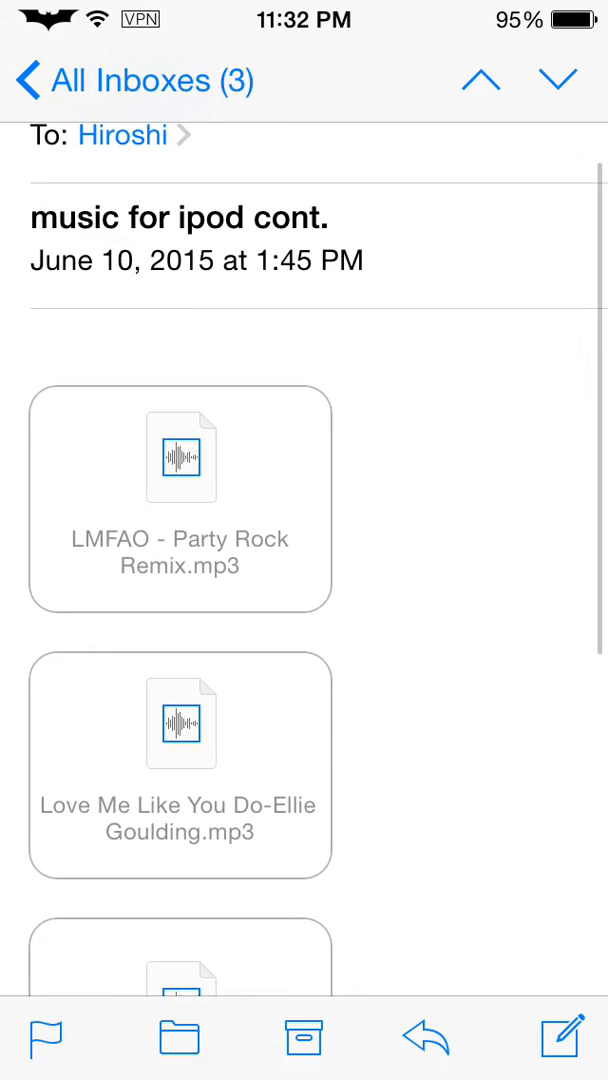